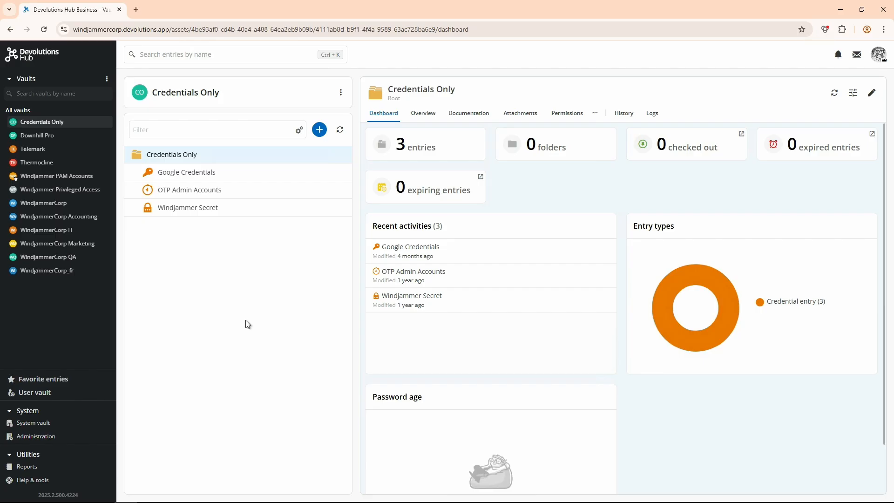
Start a new passphrase dictionary in the administration settings and name it Arabic, leaving the description empty
{"action": "left_click", "coordinate": [55, 438]}
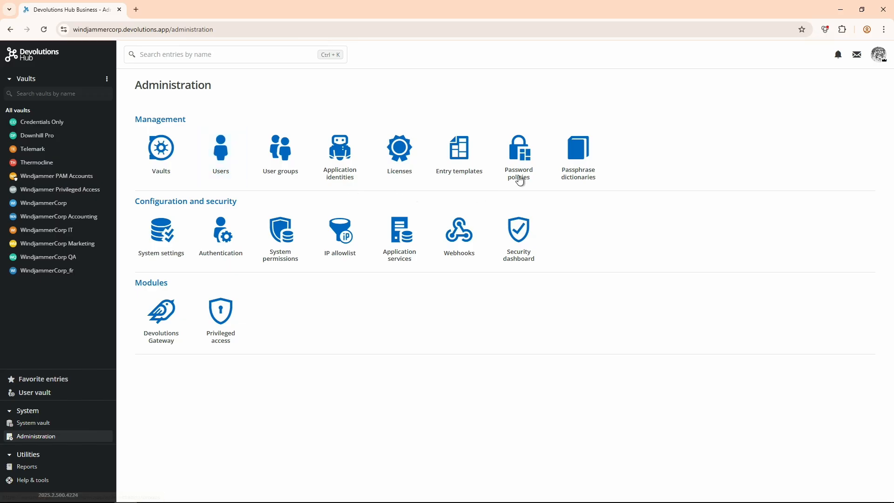
{"action": "left_click", "coordinate": [580, 154]}
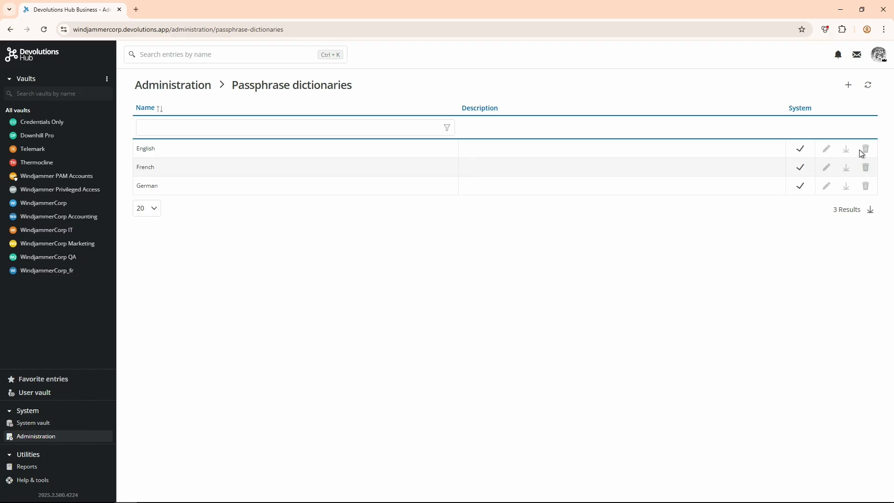
{"action": "left_click", "coordinate": [847, 86]}
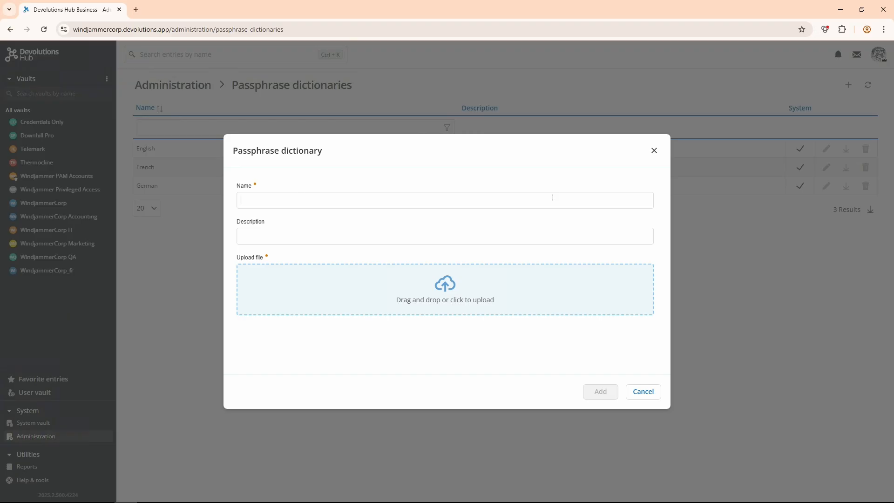
{"action": "type", "text": "Arabic"}
{"action": "left_click", "coordinate": [488, 237]}
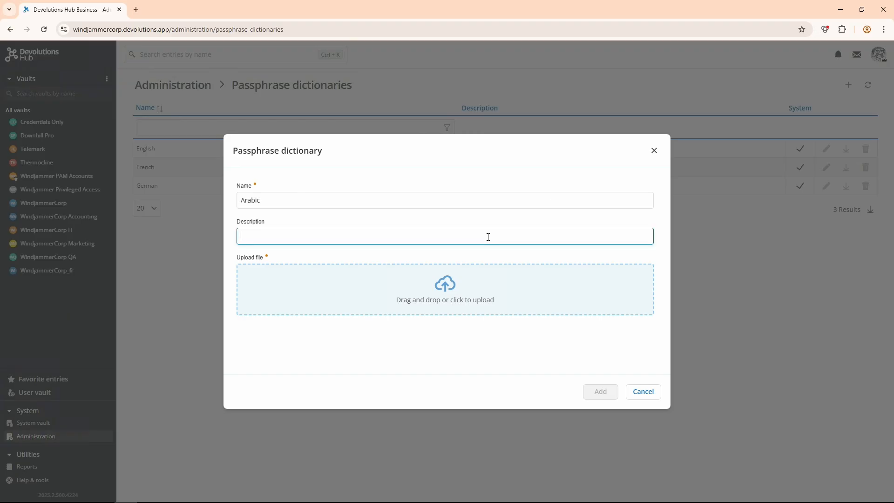
Add the dictionary using Arabic dictionnary.txt from the Desktop, and download the Arabic dictionary from the list
{"action": "left_click", "coordinate": [406, 253]}
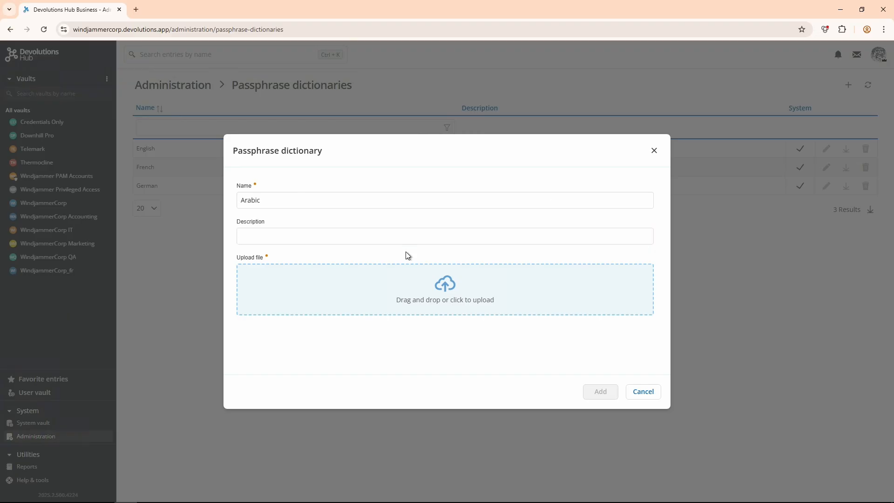
{"action": "left_click", "coordinate": [414, 281]}
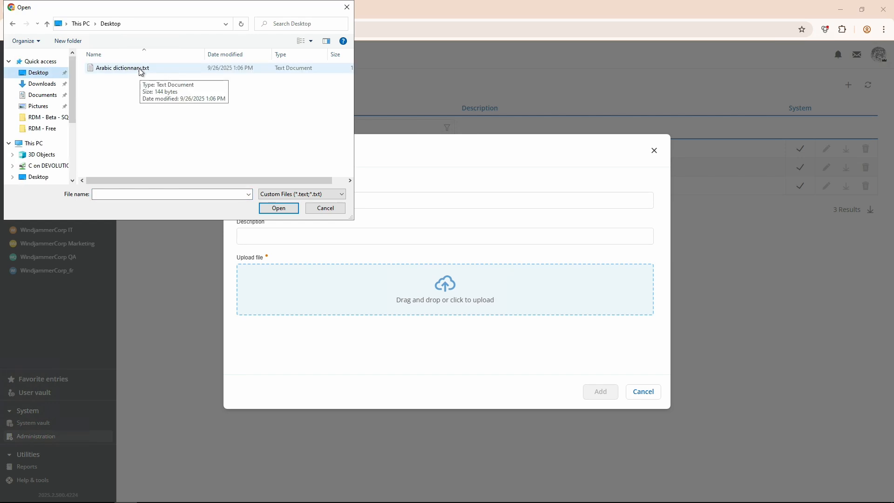
{"action": "left_click", "coordinate": [139, 68]}
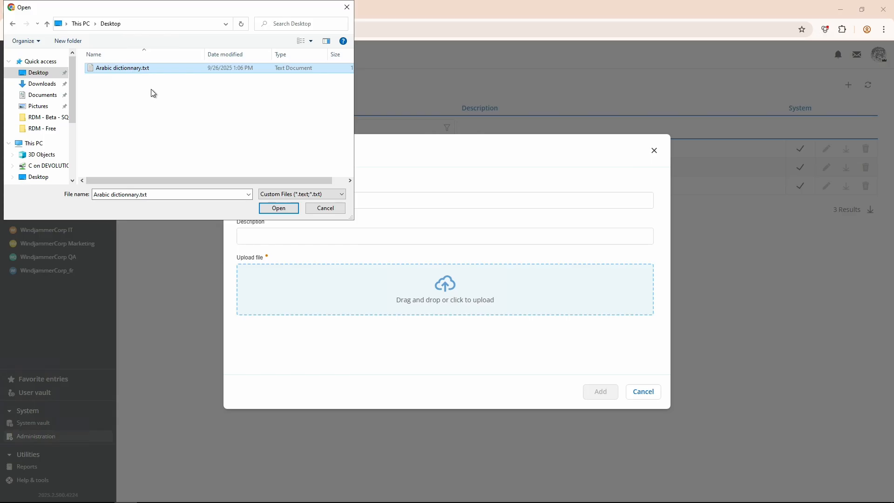
{"action": "left_click", "coordinate": [279, 208]}
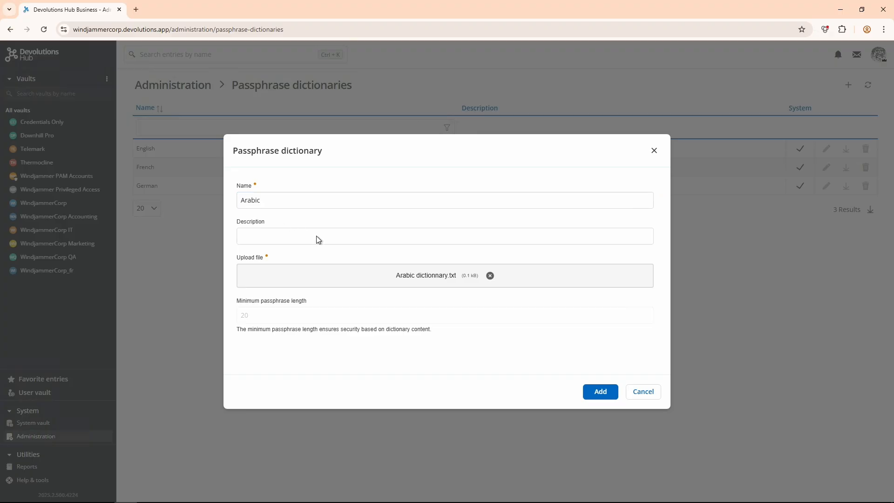
{"action": "left_click", "coordinate": [600, 390]}
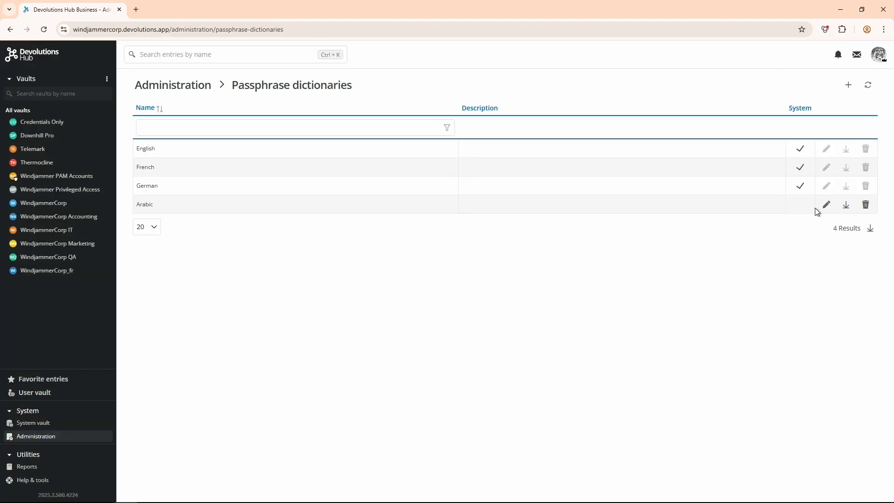
{"action": "left_click", "coordinate": [845, 209]}
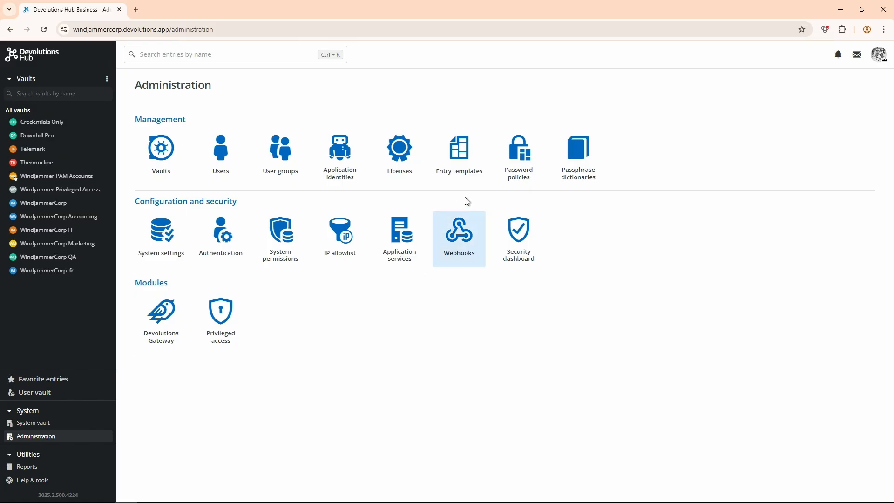
Start a new password policy named "Arabic passphrase policy" with expiration Never and mode Passphrase
{"action": "left_click", "coordinate": [521, 160]}
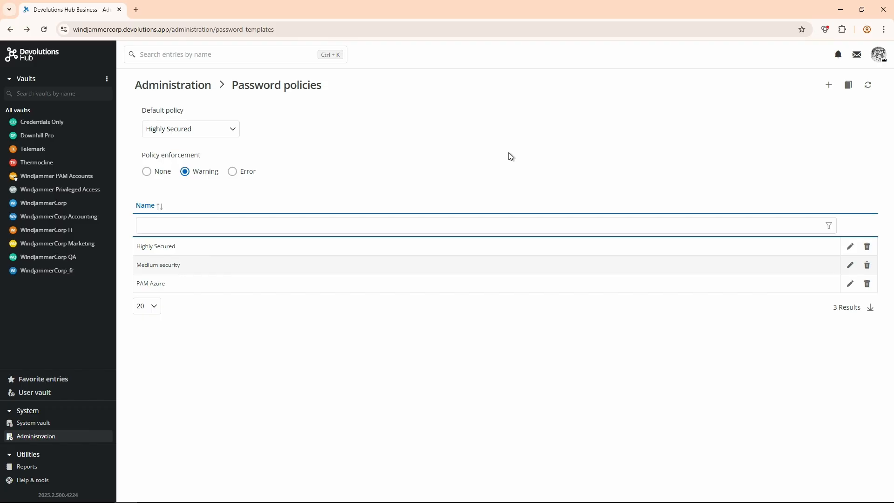
{"action": "left_click", "coordinate": [830, 86]}
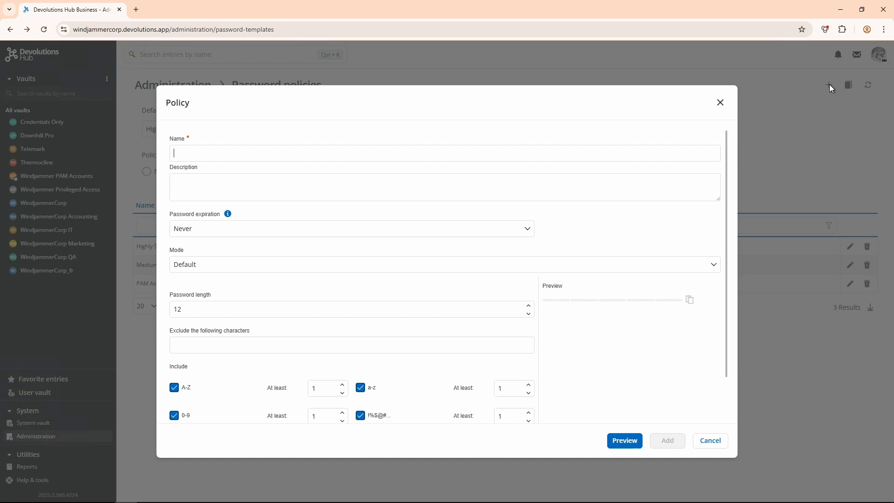
{"action": "key", "text": "ctrl+v"}
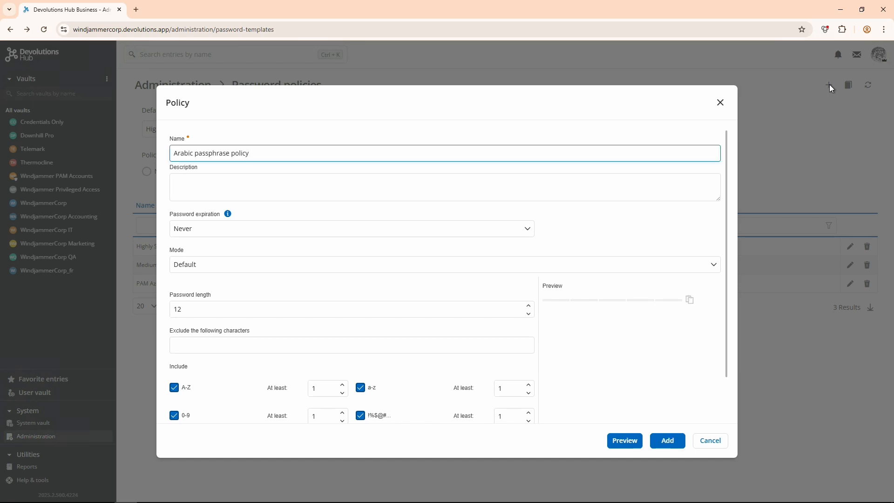
{"action": "left_click", "coordinate": [463, 234]}
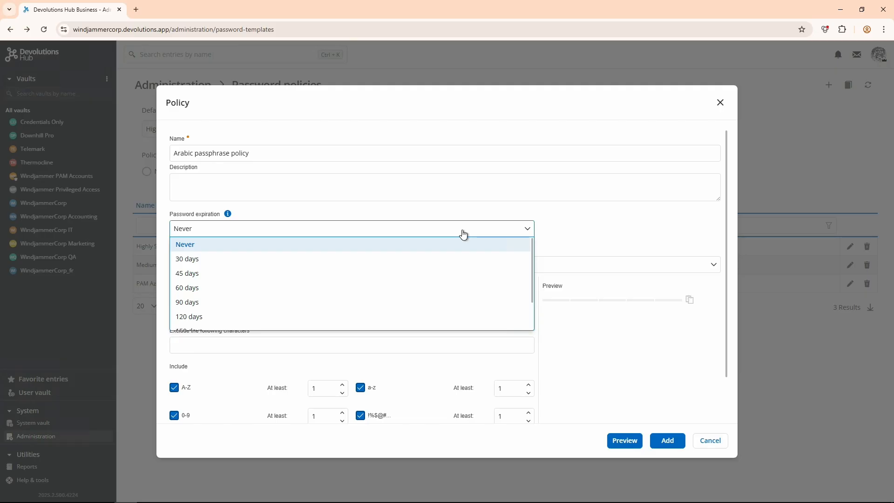
{"action": "left_click", "coordinate": [463, 233]}
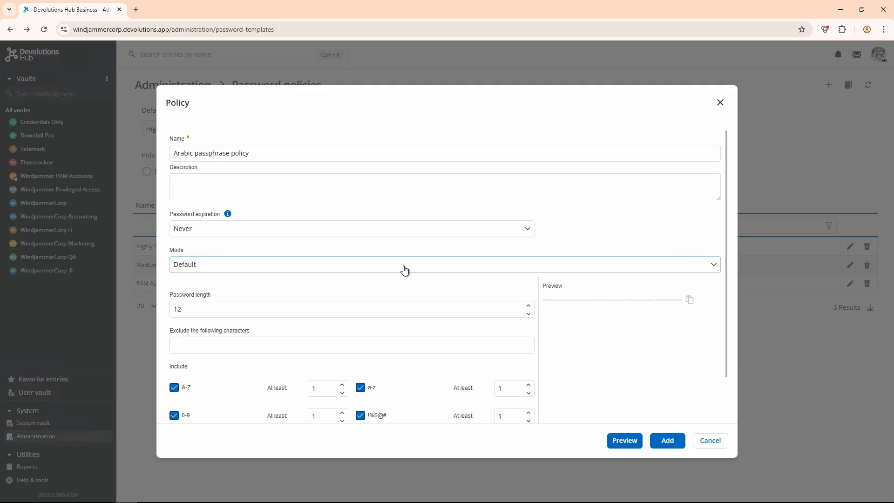
{"action": "left_click", "coordinate": [404, 270]}
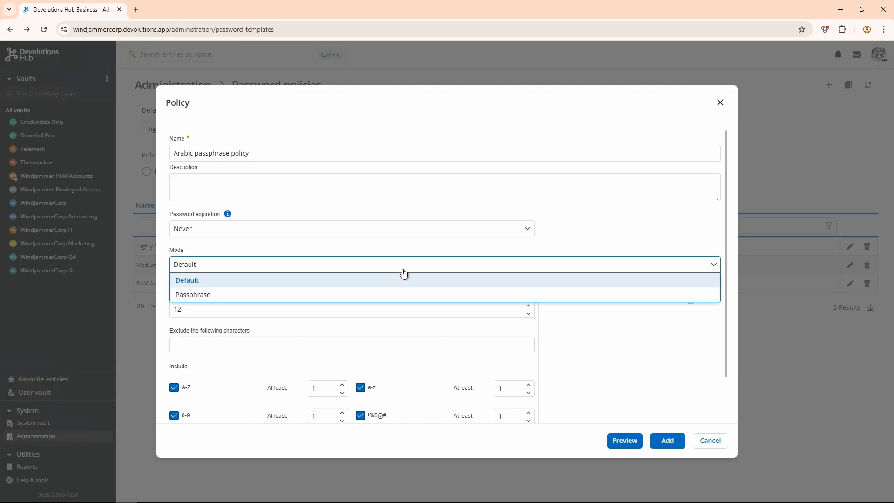
{"action": "left_click", "coordinate": [391, 294]}
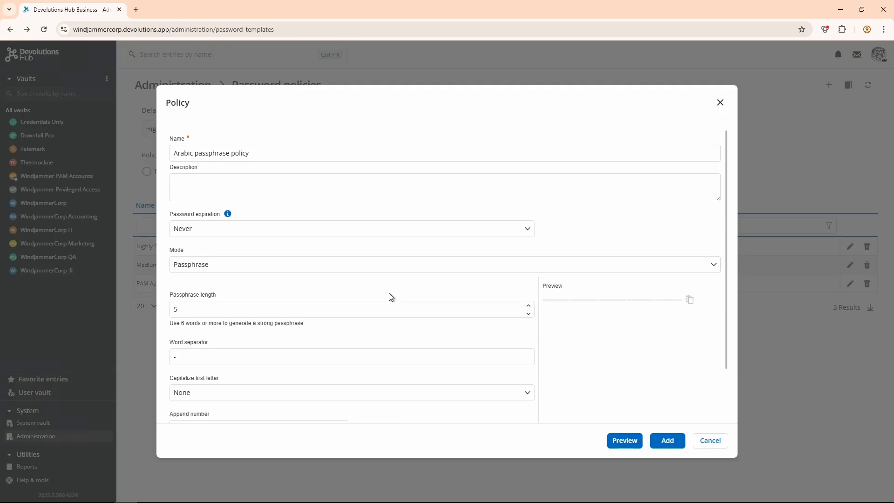
Select Arabic as the policy's dictionary, keeping the appended number at None
{"action": "left_click", "coordinate": [408, 311]}
{"action": "scroll", "coordinate": [468, 313], "scroll_direction": "down", "scroll_amount": 1}
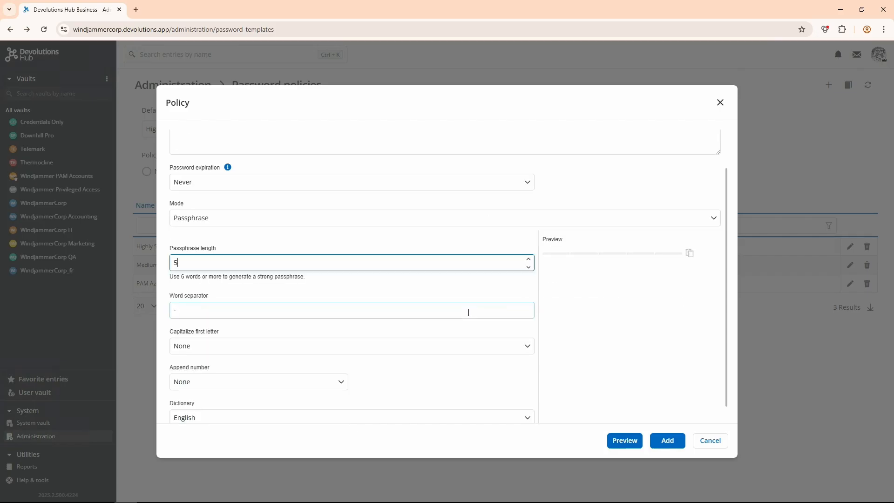
{"action": "scroll", "coordinate": [469, 313], "scroll_direction": "down", "scroll_amount": 1}
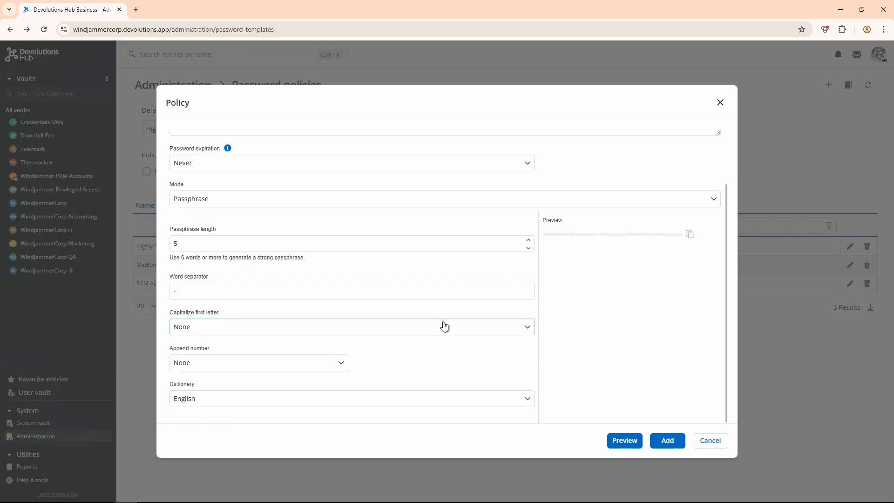
{"action": "left_click", "coordinate": [346, 366]}
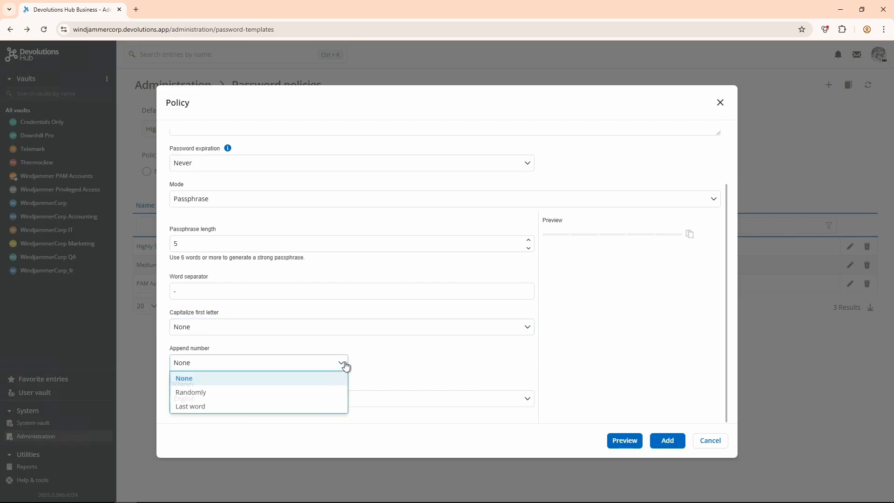
{"action": "left_click", "coordinate": [338, 379]}
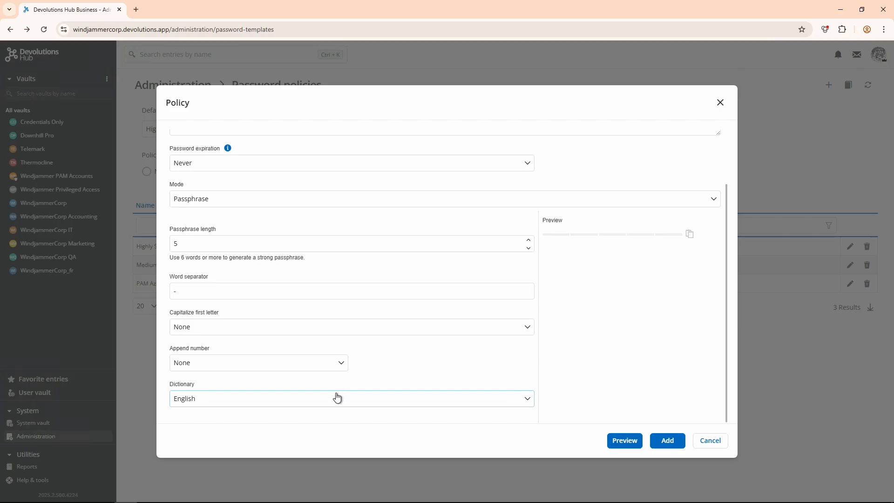
{"action": "left_click", "coordinate": [337, 398]}
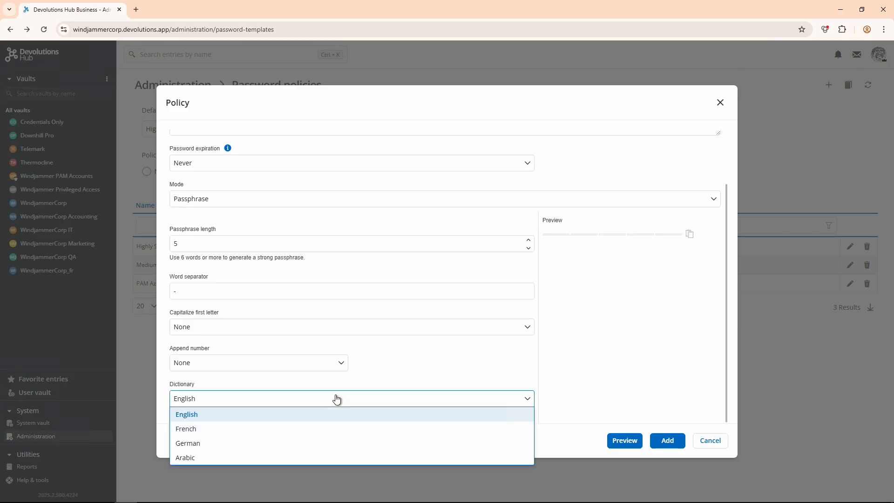
{"action": "left_click", "coordinate": [295, 457]}
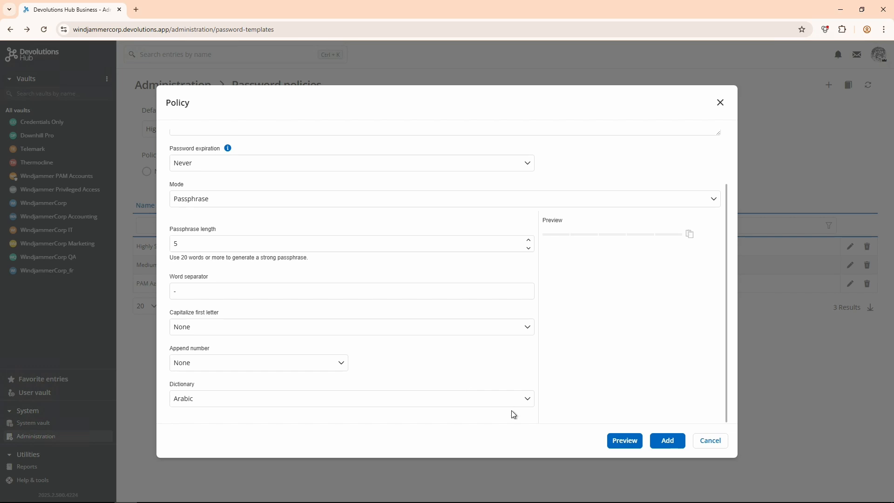
Preview sample passphrases for the policy and add it to the password policies
{"action": "left_click", "coordinate": [618, 443]}
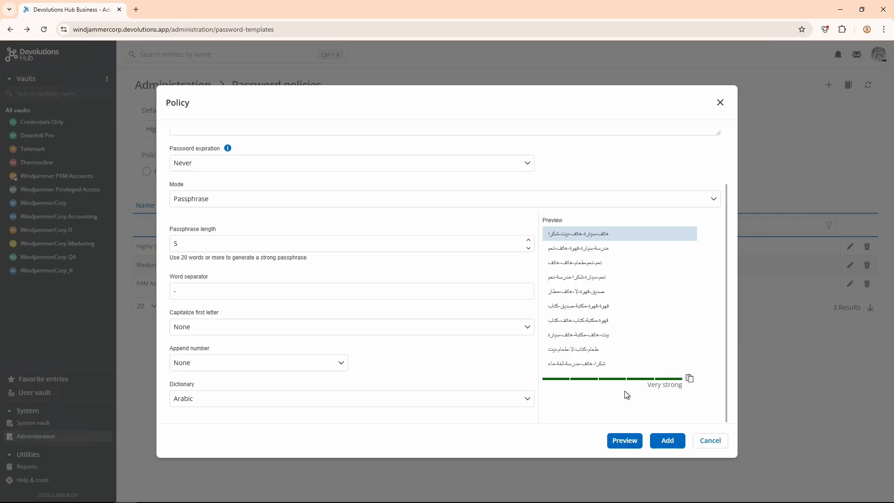
{"action": "left_click", "coordinate": [661, 441]}
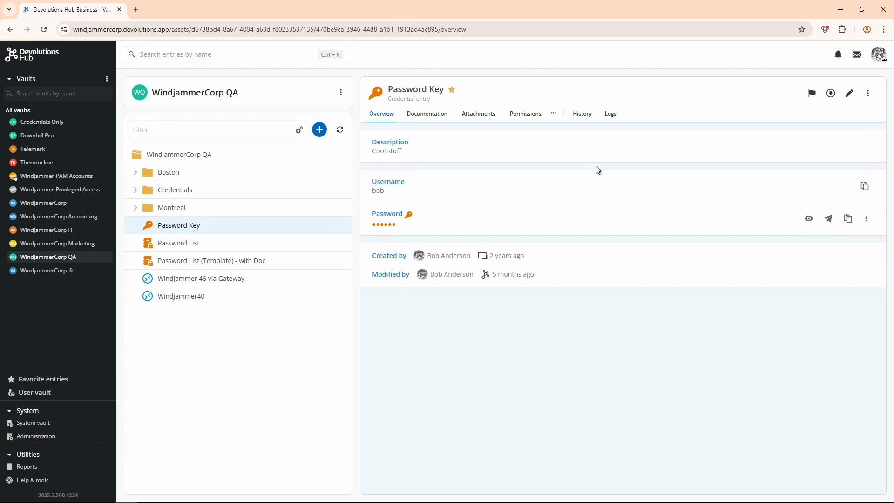
Edit the Password Key entry in the WindjammerCorp QA vault, generating its password from Arabic passphrase policy and revealing it
{"action": "left_click", "coordinate": [849, 93]}
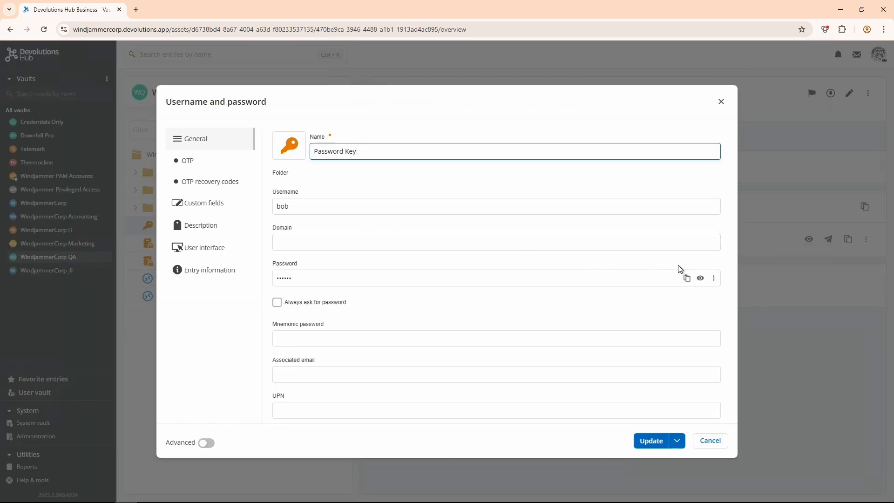
{"action": "left_click", "coordinate": [715, 279]}
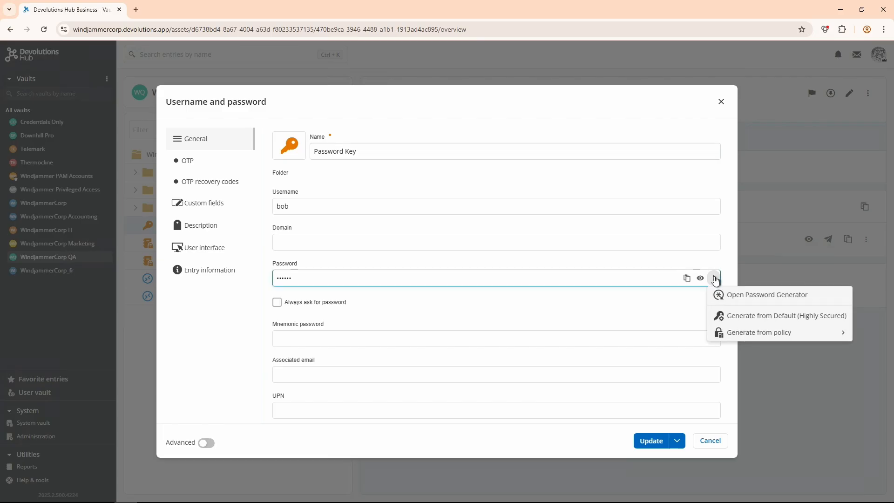
{"action": "mouse_move", "coordinate": [725, 333]}
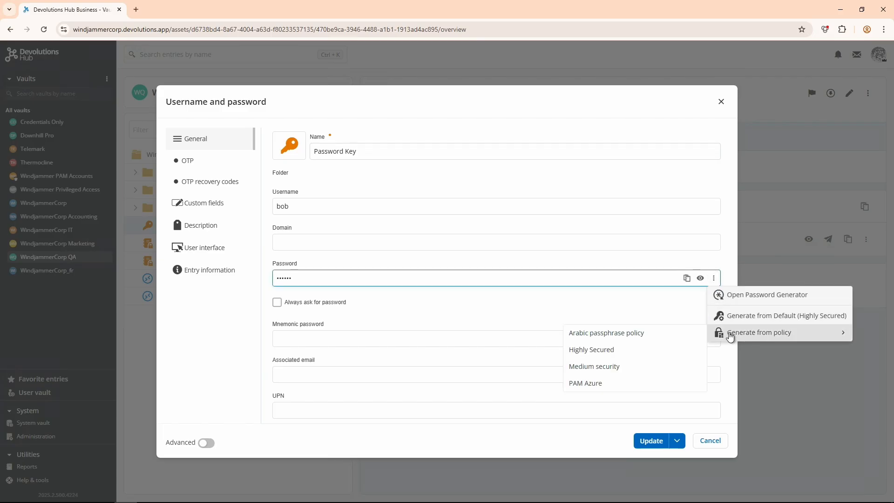
{"action": "left_click", "coordinate": [695, 338]}
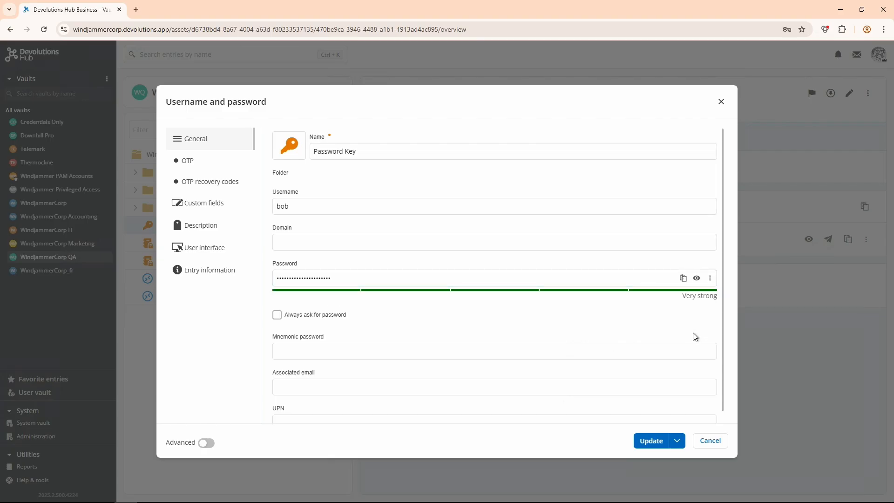
{"action": "left_click", "coordinate": [696, 279]}
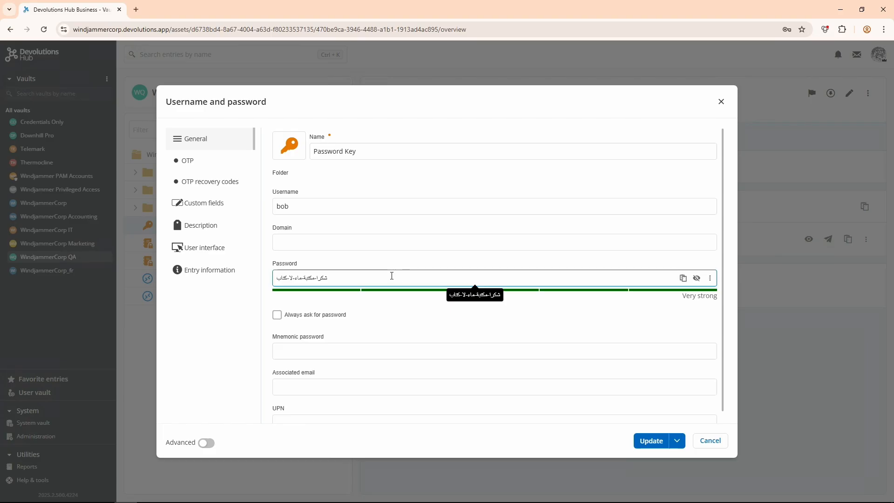